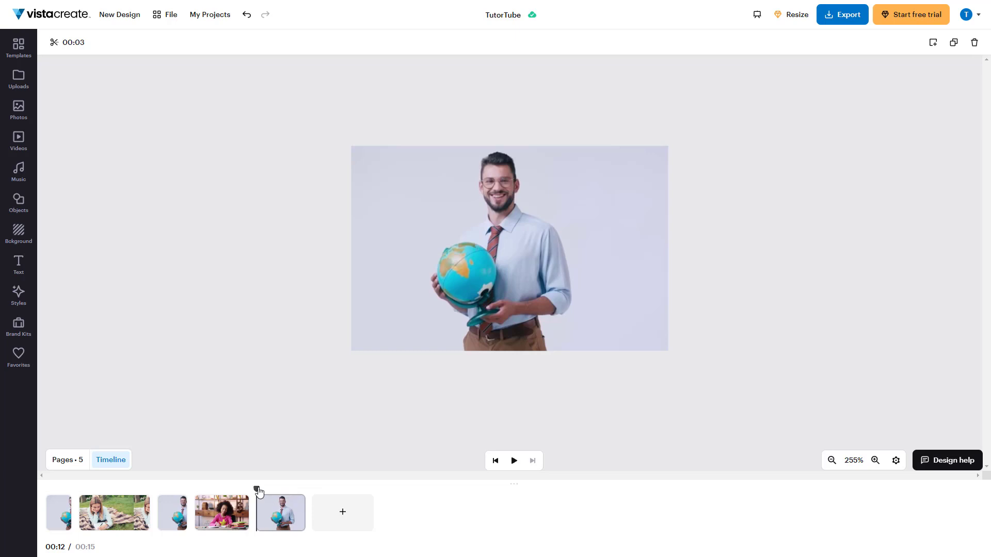
Play back the project to preview the existing pages, stopping near the 00:06 mark.
{"action": "key", "text": "space"}
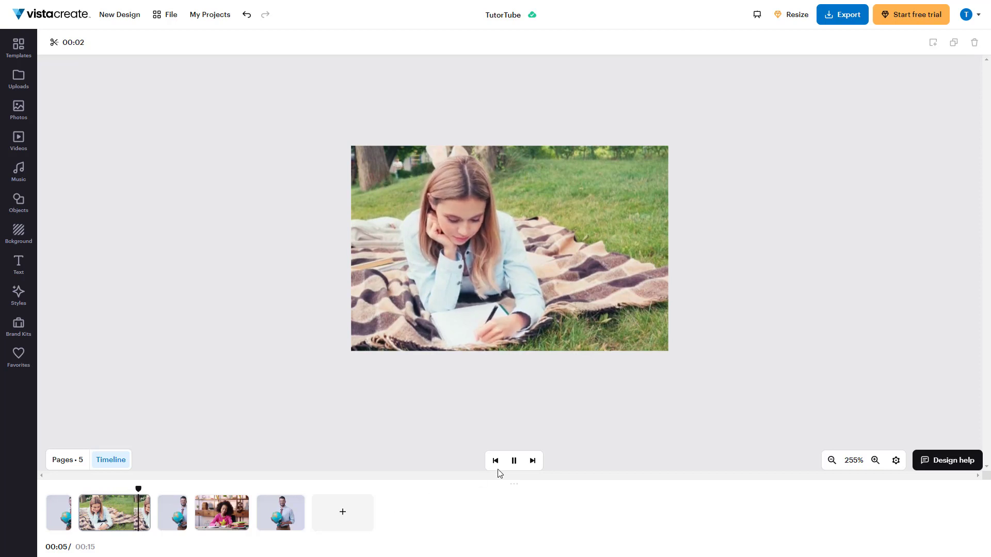
{"action": "left_click", "coordinate": [514, 462]}
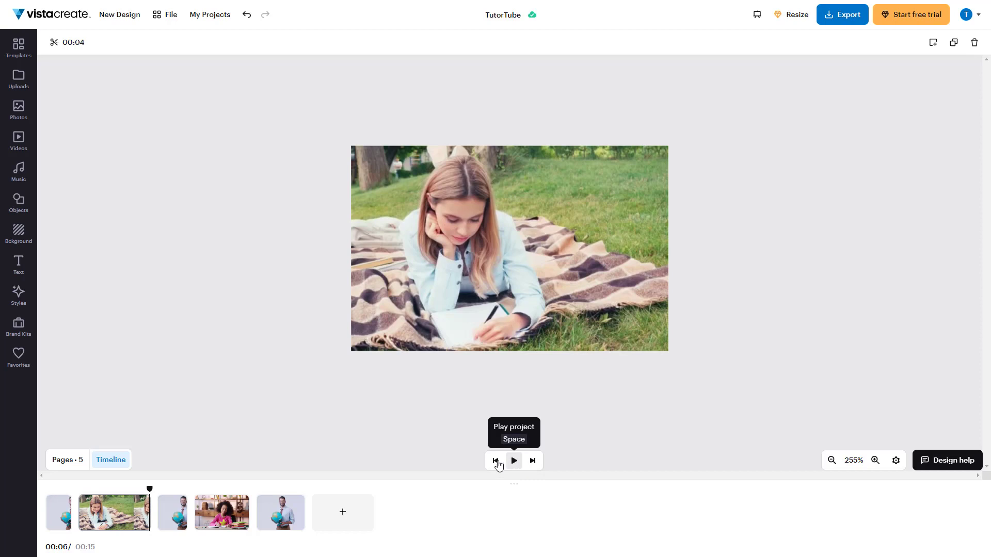
Add a blank page to the end of the timeline and browse the stock videos for "teacher".
{"action": "left_click", "coordinate": [344, 512]}
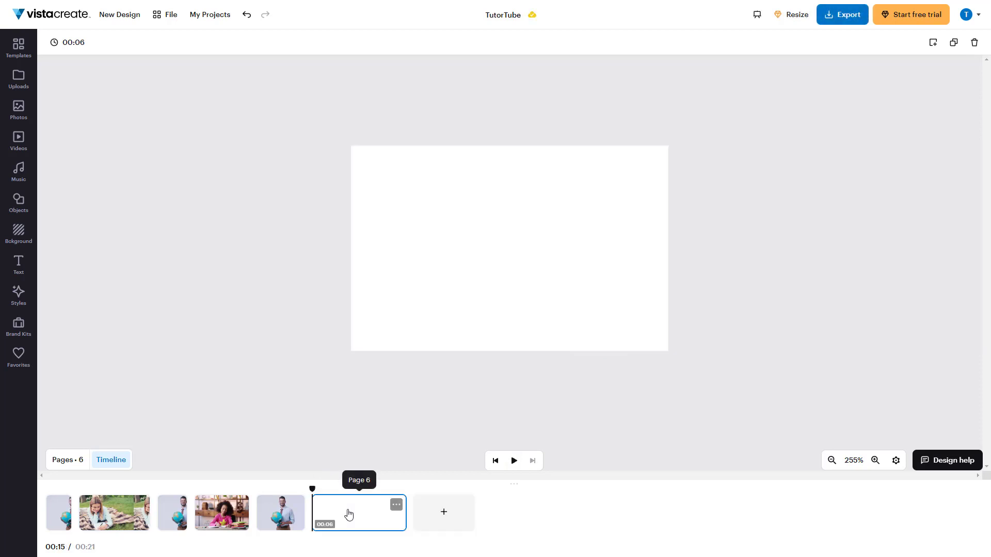
{"action": "left_click", "coordinate": [18, 139]}
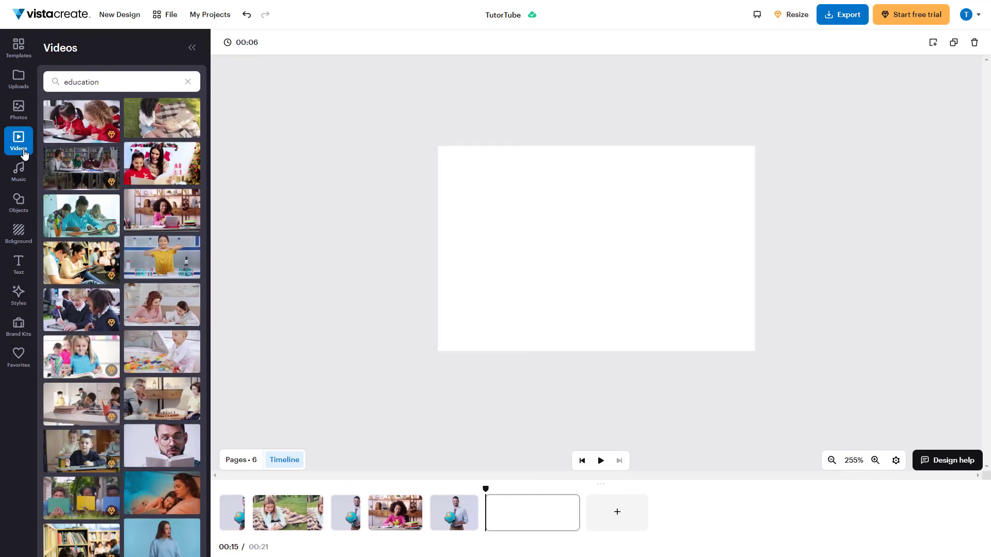
{"action": "left_click", "coordinate": [101, 82]}
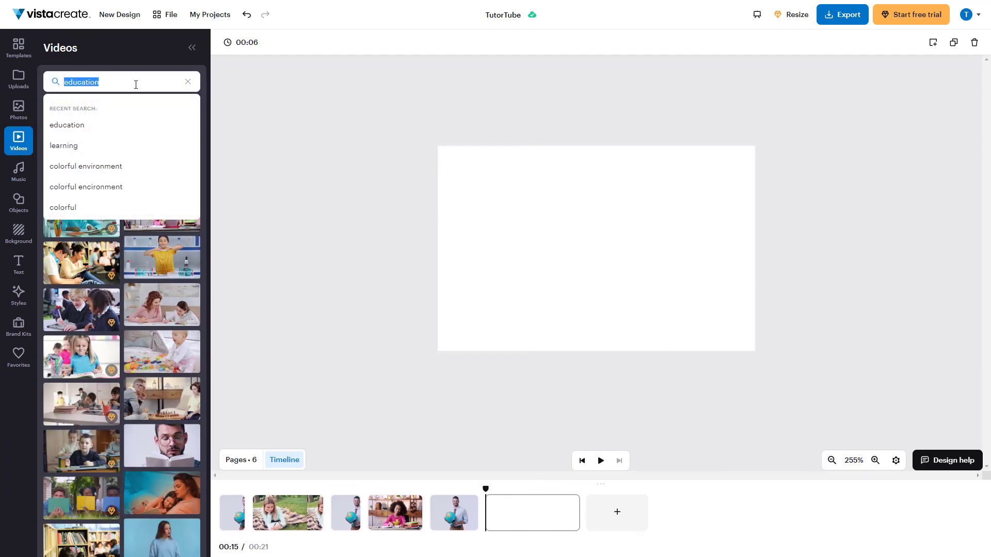
{"action": "type", "text": "teacher"}
{"action": "key", "text": "Return"}
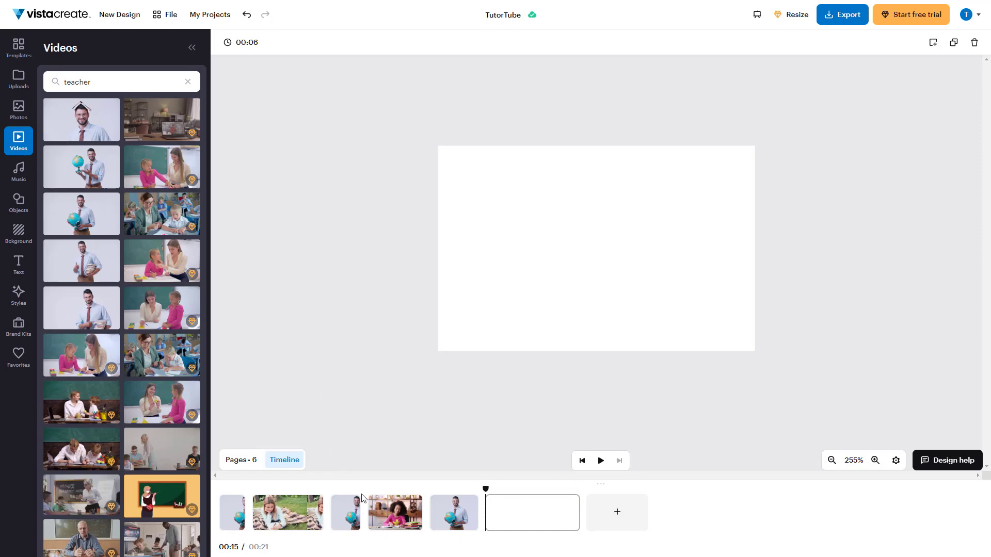
{"action": "scroll", "coordinate": [55, 302], "scroll_direction": "down", "scroll_amount": 3}
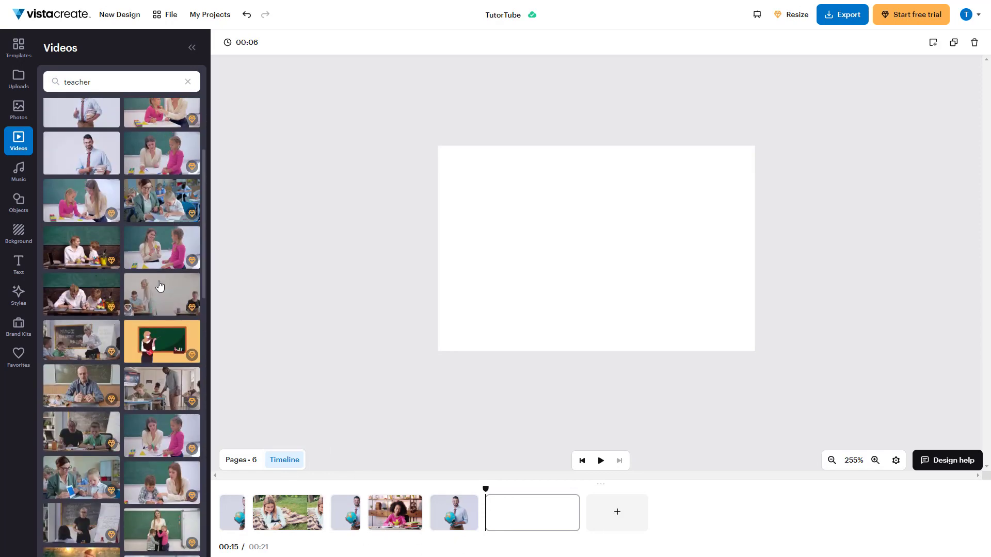
{"action": "scroll", "coordinate": [134, 268], "scroll_direction": "down", "scroll_amount": 10}
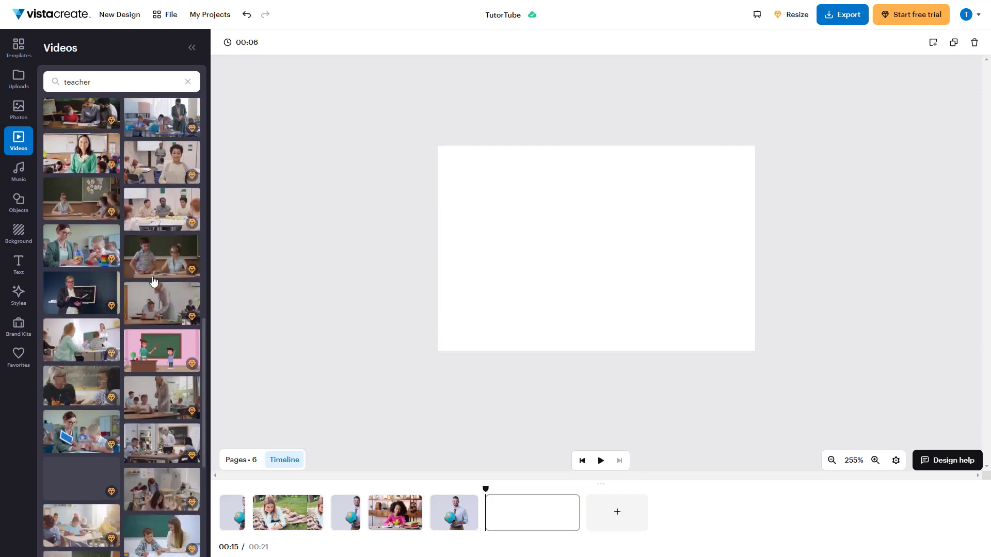
{"action": "scroll", "coordinate": [167, 313], "scroll_direction": "up", "scroll_amount": 15}
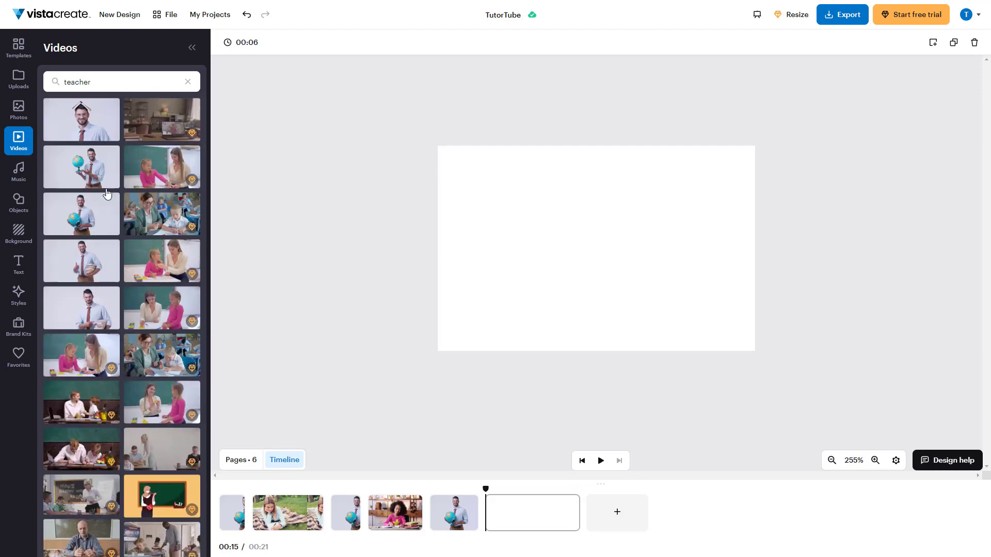
Replace the stock video search term with "classroom" and run the search.
{"action": "left_click", "coordinate": [104, 90]}
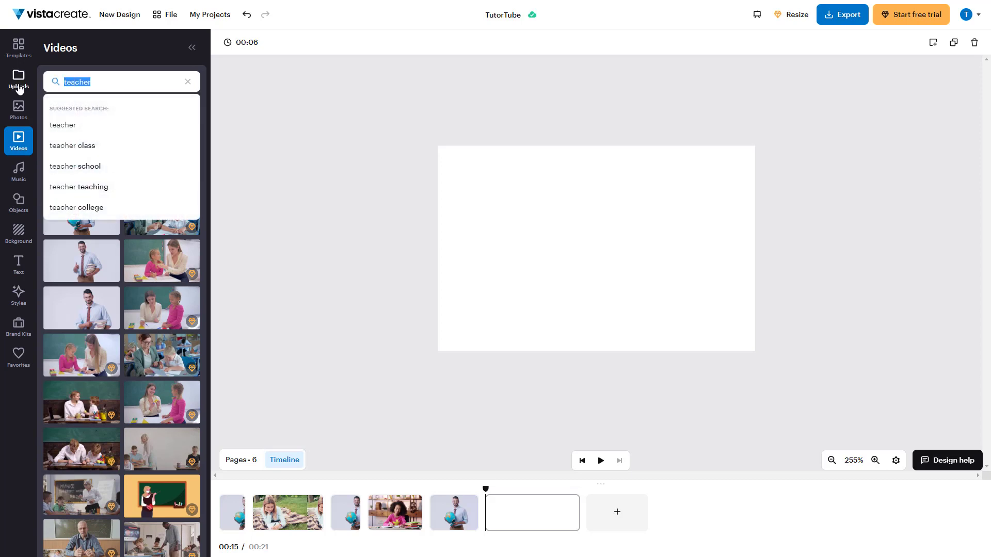
{"action": "key", "text": "BackSpace"}
{"action": "key", "text": "BackSpace"}
{"action": "key", "text": "BackSpace"}
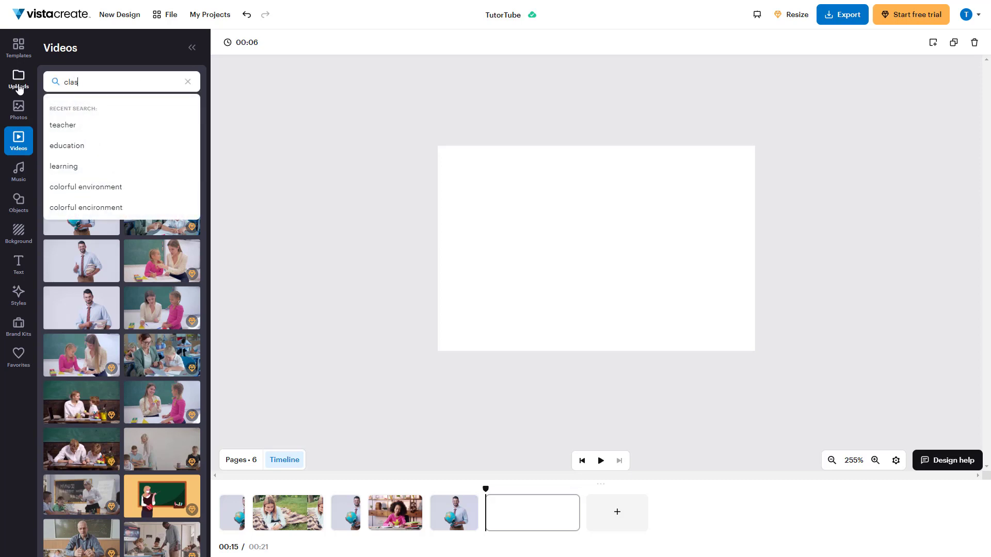
{"action": "type", "text": "classroom"}
{"action": "key", "text": "Return"}
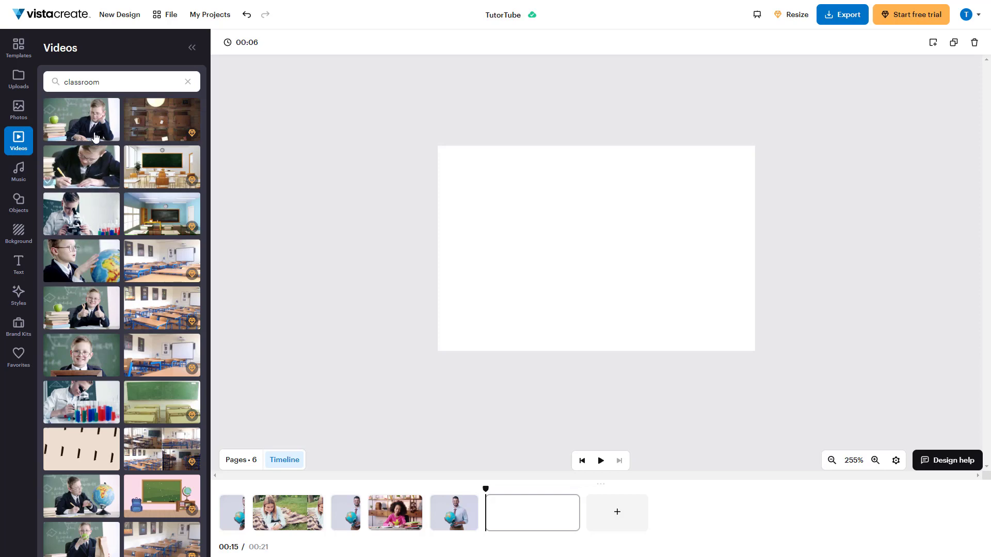
Add the clip of the boy writing beside the green apple and the close-up writing clip to the blank page, both untrimmed.
{"action": "left_click_drag", "start_coordinate": [95, 136], "coordinate": [516, 229]}
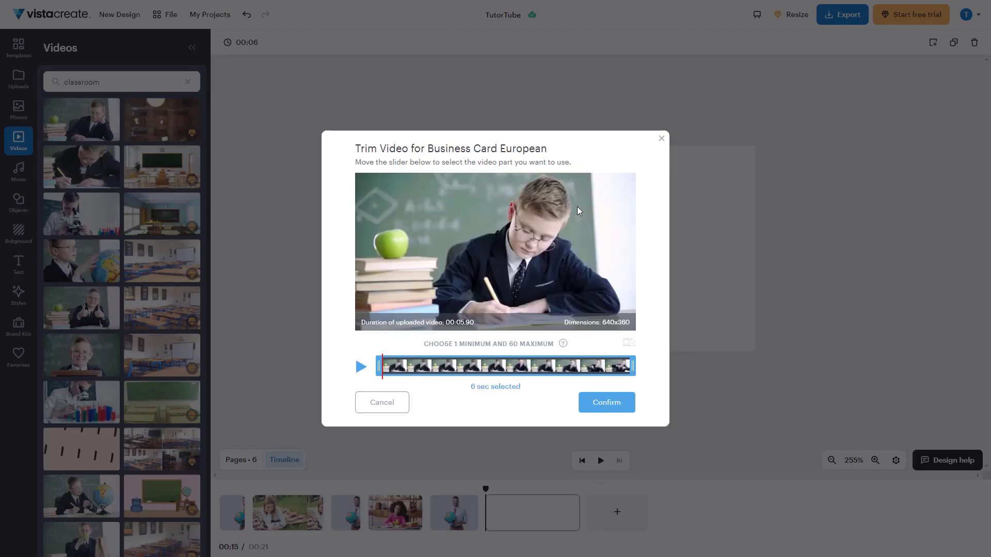
{"action": "left_click", "coordinate": [594, 402]}
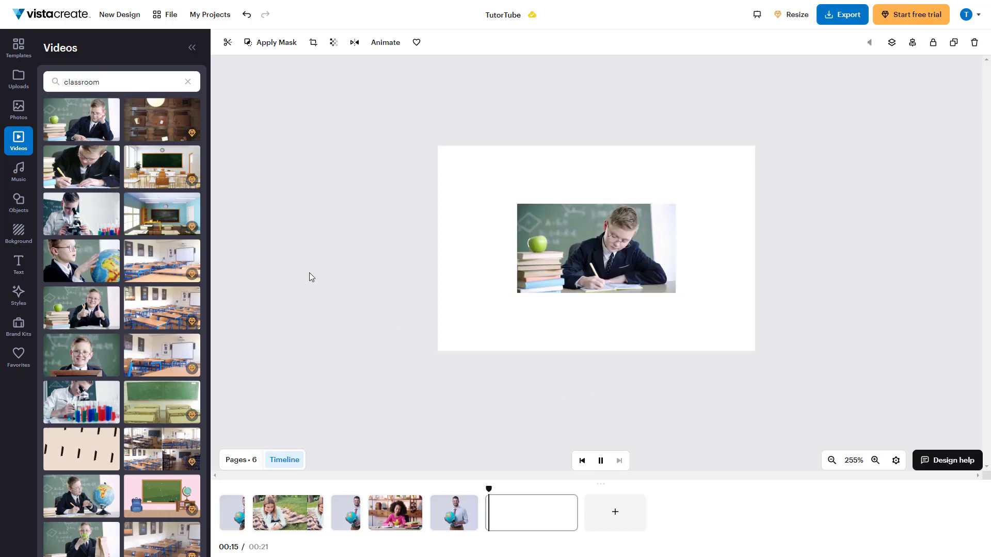
{"action": "left_click_drag", "start_coordinate": [120, 151], "coordinate": [685, 328]}
{"action": "left_click", "coordinate": [608, 403]}
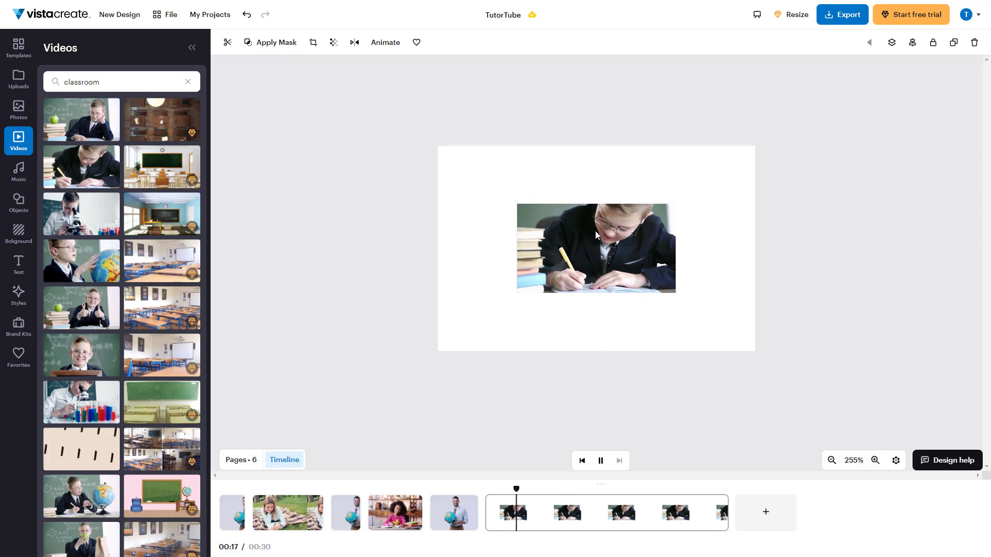
Separate the two writing clips, placing the close-up toward the page's lower right and the apple clip toward its upper left.
{"action": "left_click", "coordinate": [607, 256]}
{"action": "left_click_drag", "start_coordinate": [605, 255], "coordinate": [670, 300]}
{"action": "left_click_drag", "start_coordinate": [547, 222], "coordinate": [498, 185]}
Add the untrimmed microscope and globe clips to the page, placing the globe clip in the page's lower left.
{"action": "left_click_drag", "start_coordinate": [98, 211], "coordinate": [535, 299]}
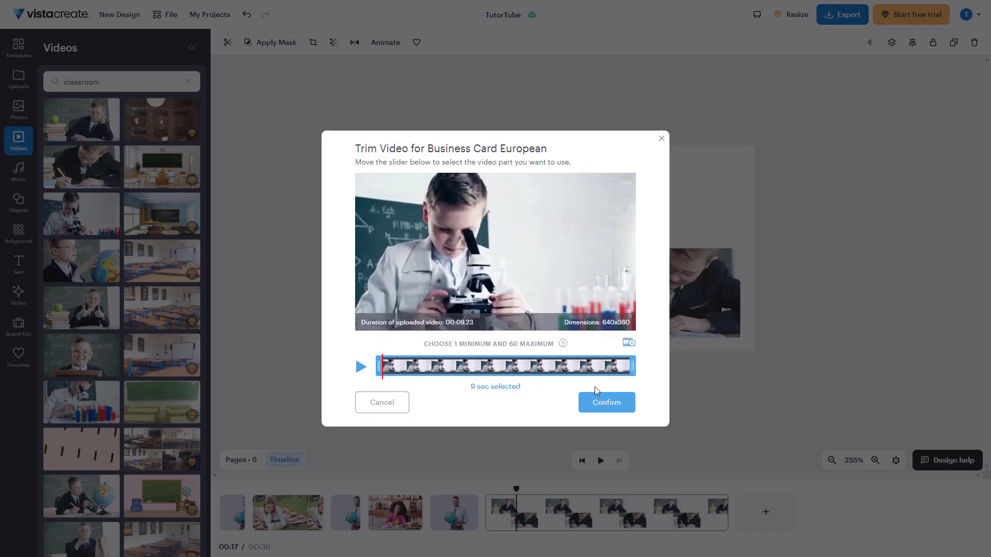
{"action": "left_click", "coordinate": [604, 403]}
{"action": "left_click_drag", "start_coordinate": [111, 262], "coordinate": [521, 313]}
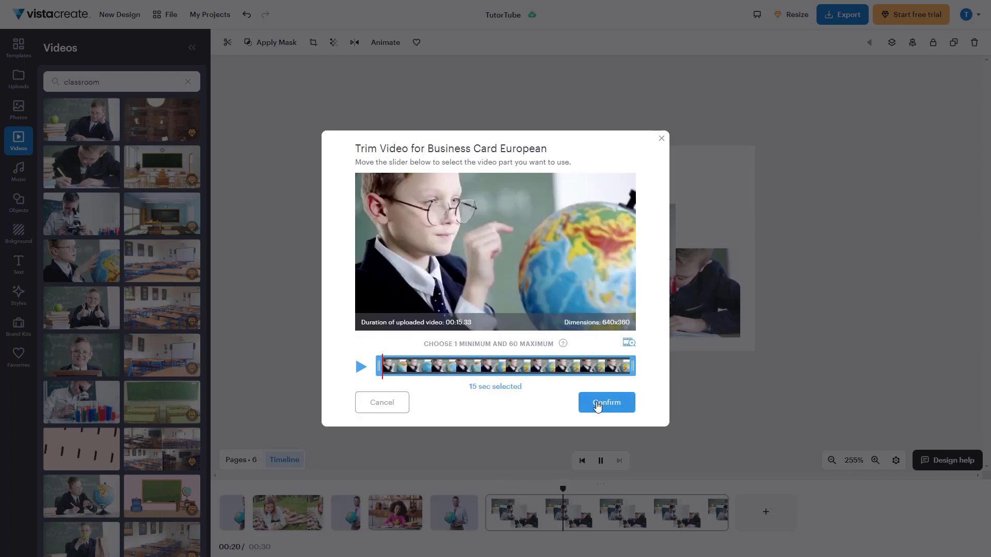
{"action": "left_click", "coordinate": [602, 403]}
{"action": "left_click_drag", "start_coordinate": [576, 246], "coordinate": [520, 298]}
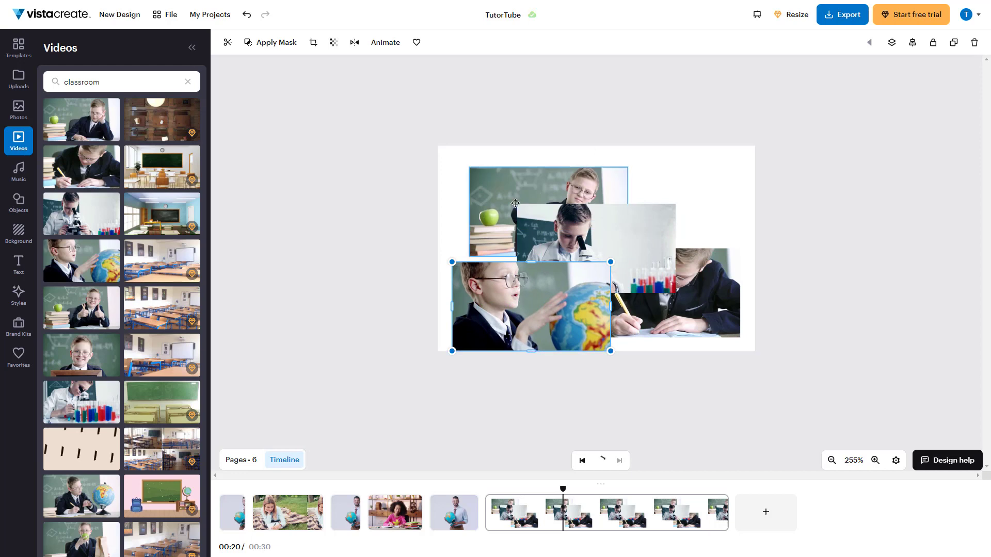
Arrange the four clips edge to edge in a 2×2 grid starting from the page's upper-left corner.
{"action": "left_click_drag", "start_coordinate": [514, 203], "coordinate": [488, 182]}
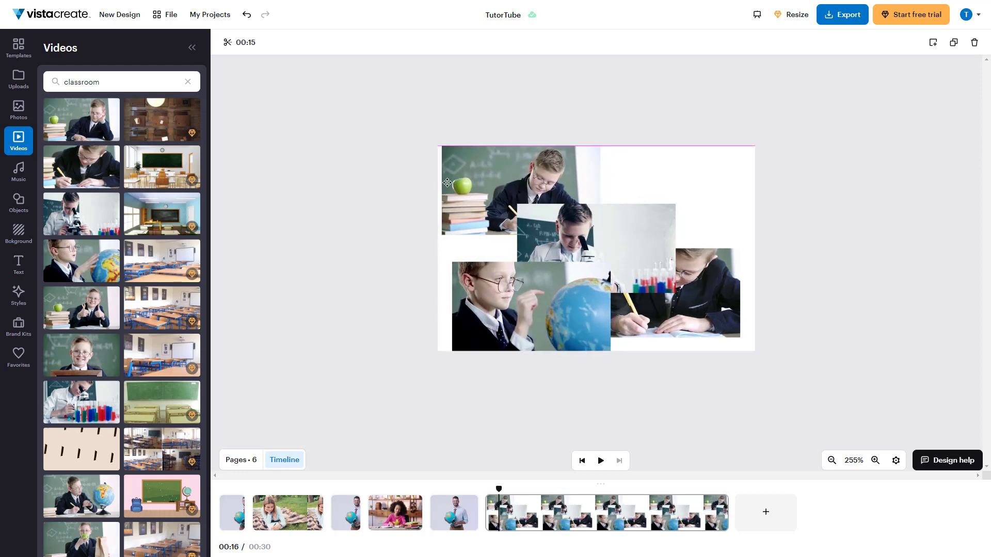
{"action": "double_click", "coordinate": [454, 172]}
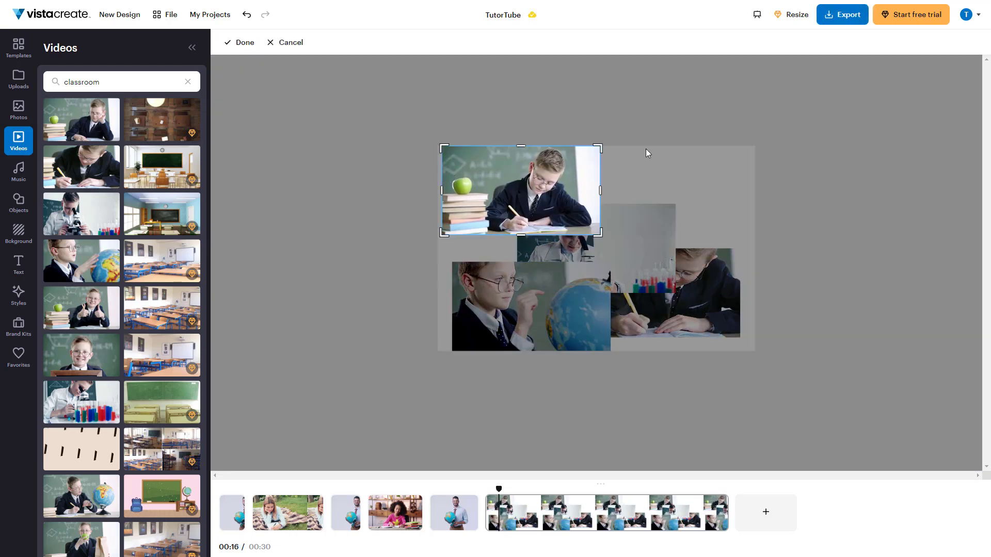
{"action": "left_click", "coordinate": [647, 153]}
{"action": "mouse_move", "coordinate": [505, 172]}
{"action": "left_mouse_down"}
{"action": "mouse_move", "coordinate": [497, 184]}
{"action": "mouse_move", "coordinate": [490, 169]}
{"action": "left_mouse_up"}
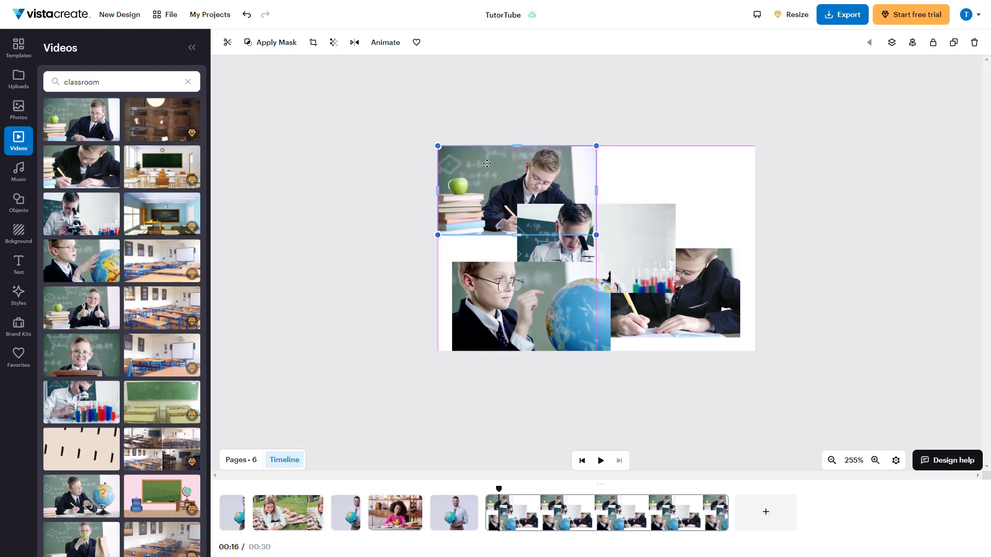
{"action": "mouse_move", "coordinate": [483, 286]}
{"action": "left_mouse_down"}
{"action": "mouse_move", "coordinate": [468, 266]}
{"action": "mouse_move", "coordinate": [465, 287]}
{"action": "mouse_move", "coordinate": [491, 279]}
{"action": "left_mouse_up"}
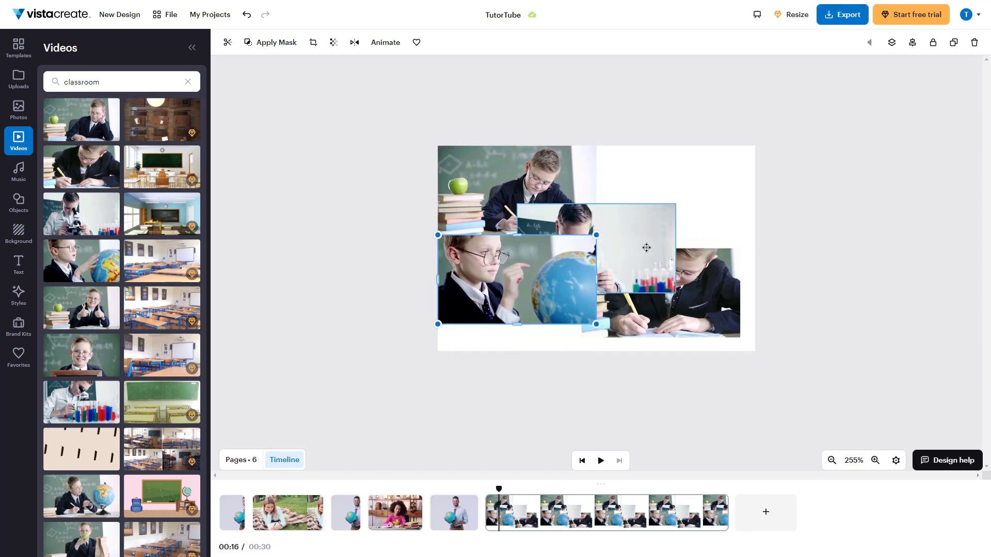
{"action": "left_click_drag", "start_coordinate": [640, 249], "coordinate": [715, 193]}
{"action": "left_click_drag", "start_coordinate": [696, 295], "coordinate": [710, 281]}
Enlarge all four clips together and centre them so the grid covers the whole page.
{"action": "left_click_drag", "start_coordinate": [792, 119], "coordinate": [333, 336]}
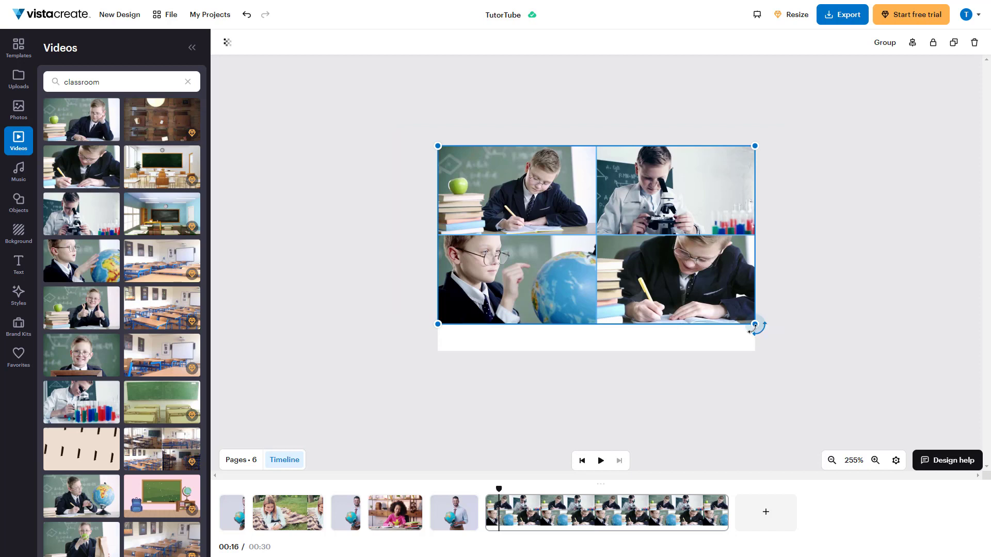
{"action": "left_click_drag", "start_coordinate": [755, 324], "coordinate": [812, 356]}
{"action": "left_click_drag", "start_coordinate": [684, 297], "coordinate": [649, 293]}
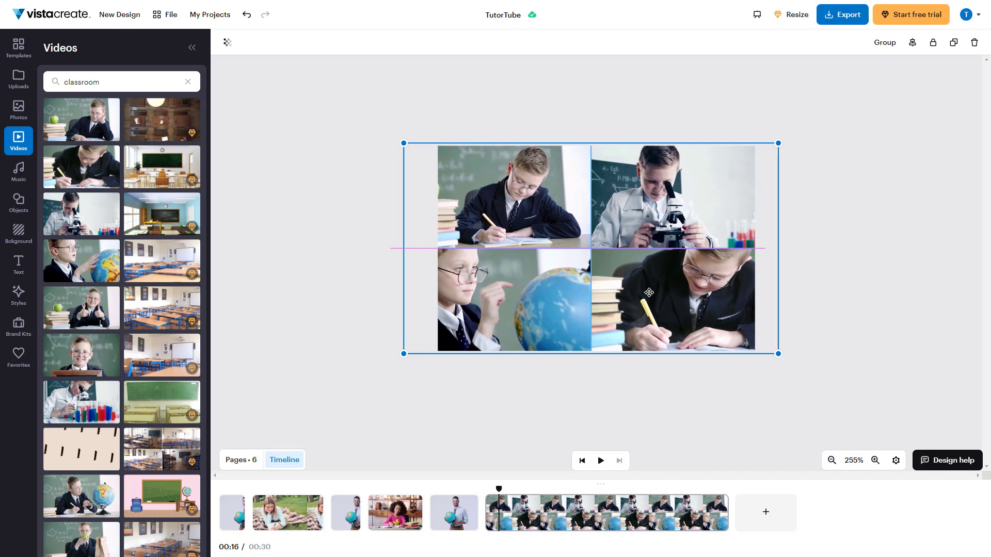
{"action": "left_click", "coordinate": [829, 294]}
{"action": "left_click", "coordinate": [551, 228]}
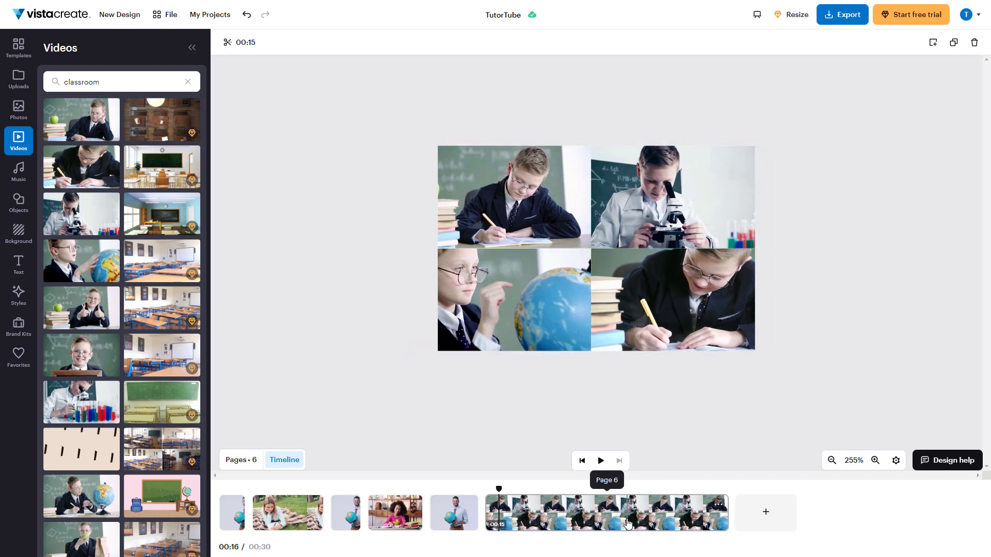
Move the four-clip page to the beginning of the timeline and close the stock video library.
{"action": "left_click_drag", "start_coordinate": [668, 521], "coordinate": [227, 519]}
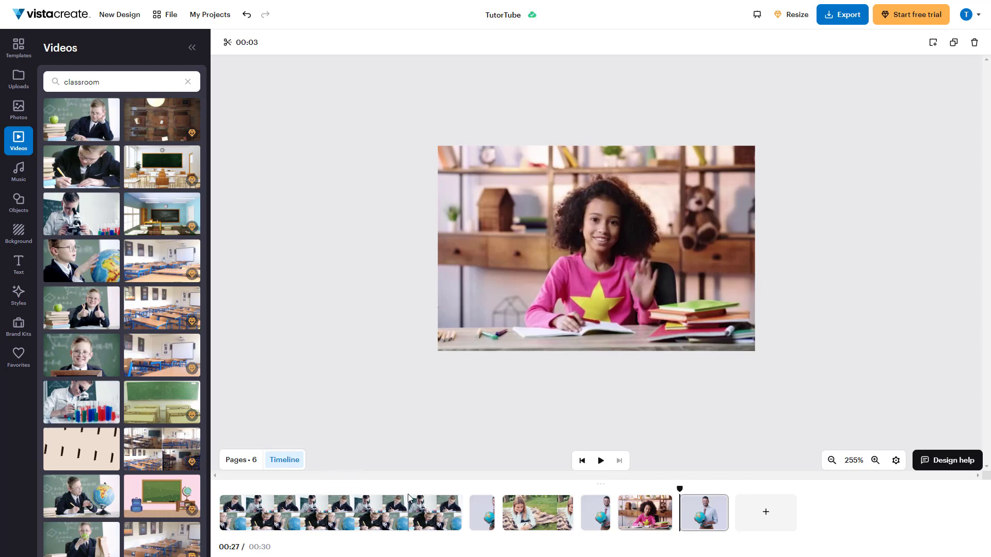
{"action": "left_click", "coordinate": [194, 54]}
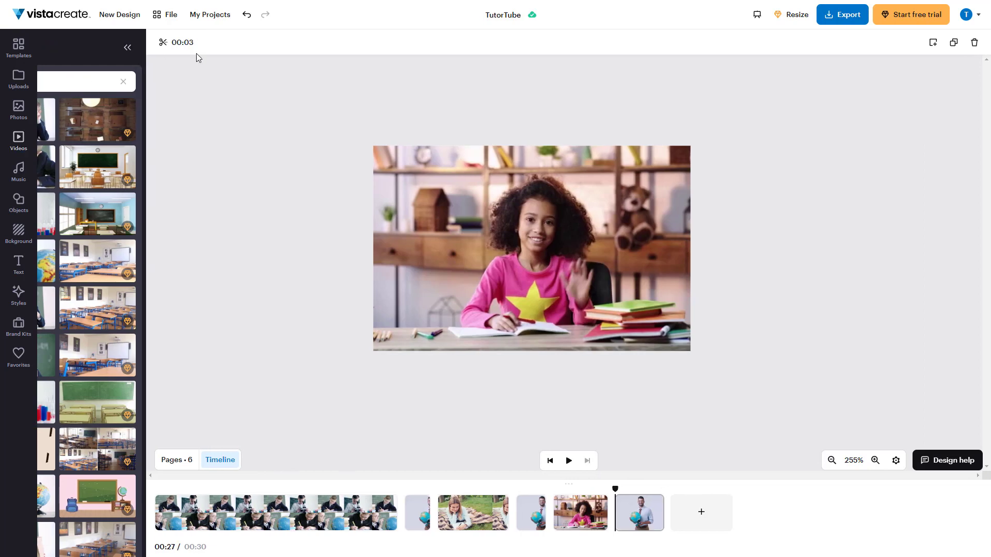
Split the four-clip page at 00:08 and delete its second part.
{"action": "left_click", "coordinate": [292, 509]}
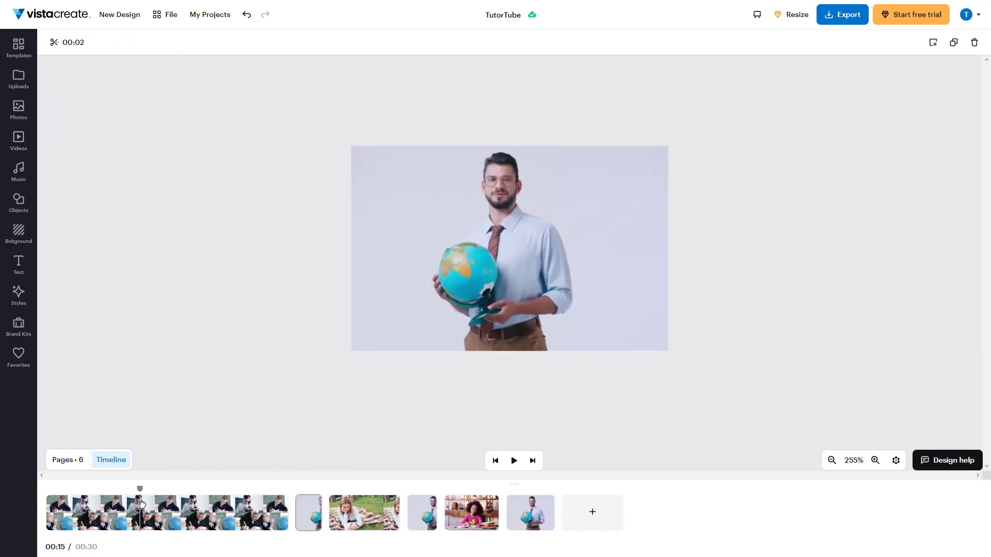
{"action": "left_click", "coordinate": [168, 510]}
{"action": "right_click", "coordinate": [166, 489]}
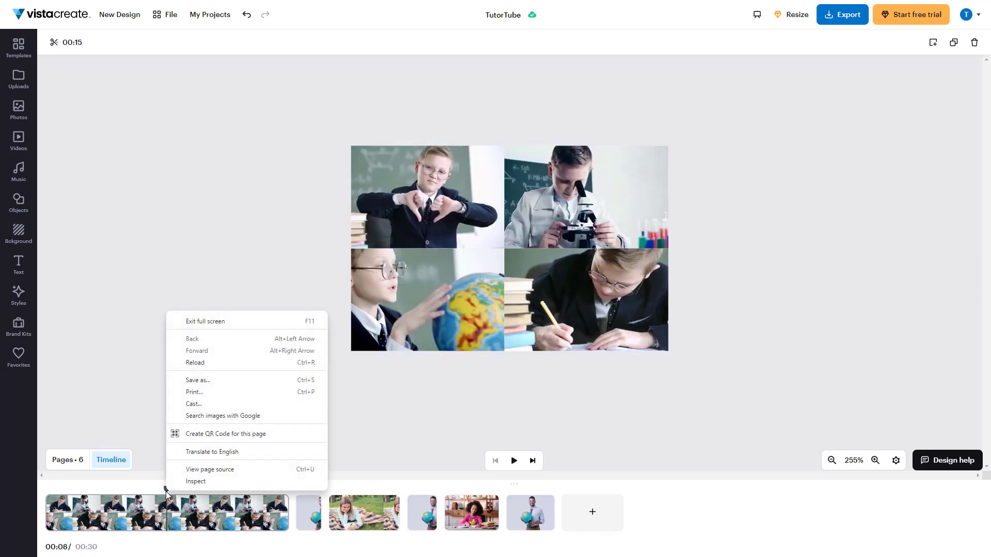
{"action": "left_click", "coordinate": [166, 502]}
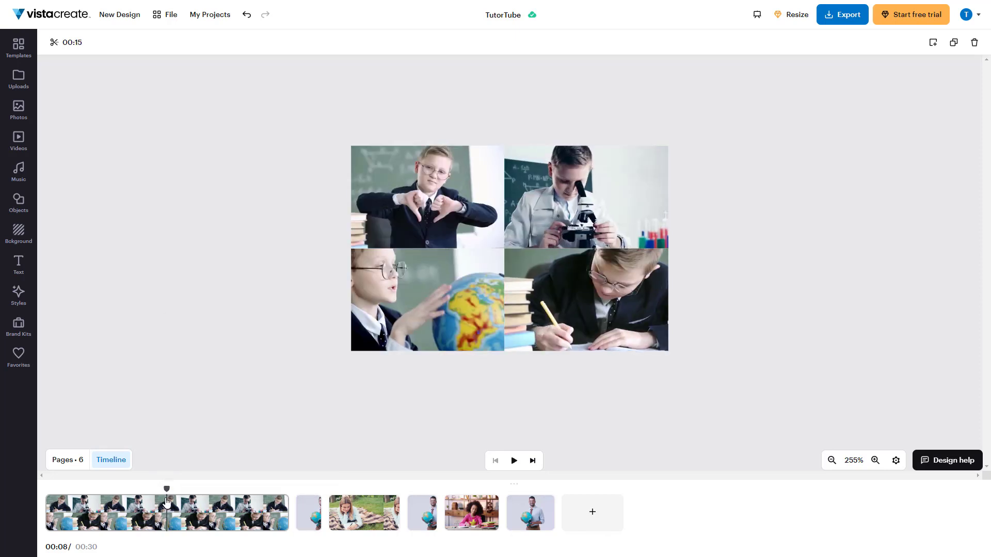
{"action": "left_click", "coordinate": [279, 507]}
{"action": "left_click", "coordinate": [299, 482]}
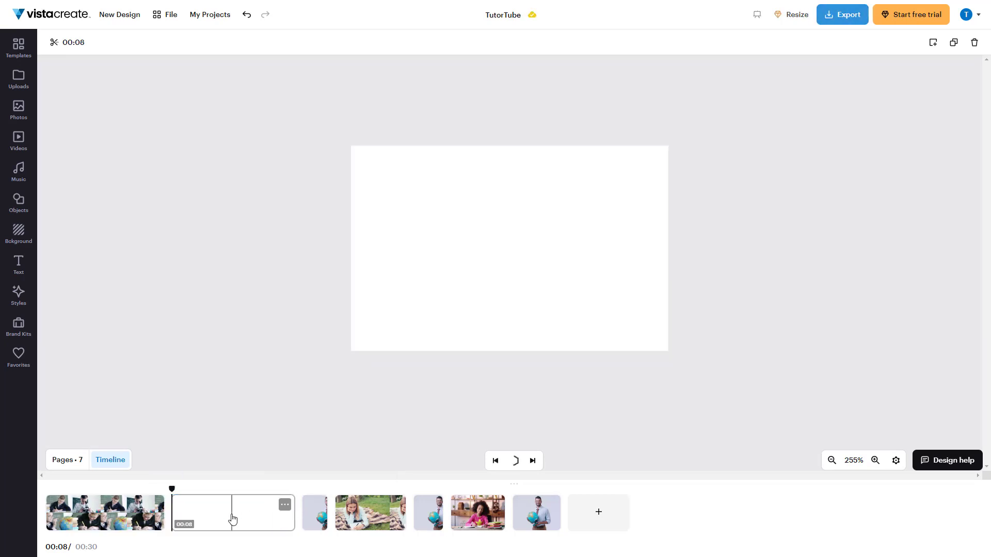
{"action": "left_click", "coordinate": [285, 505]}
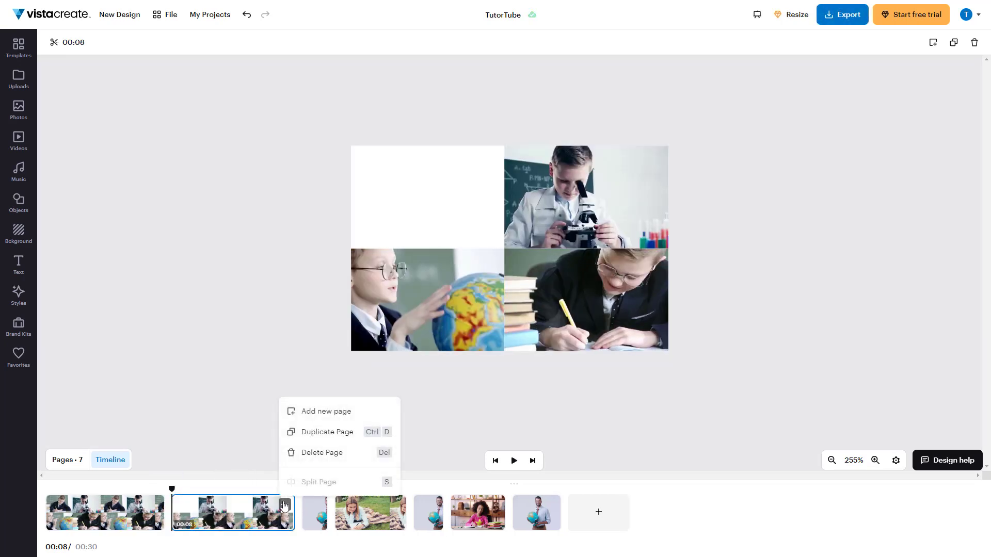
{"action": "left_click", "coordinate": [322, 453]}
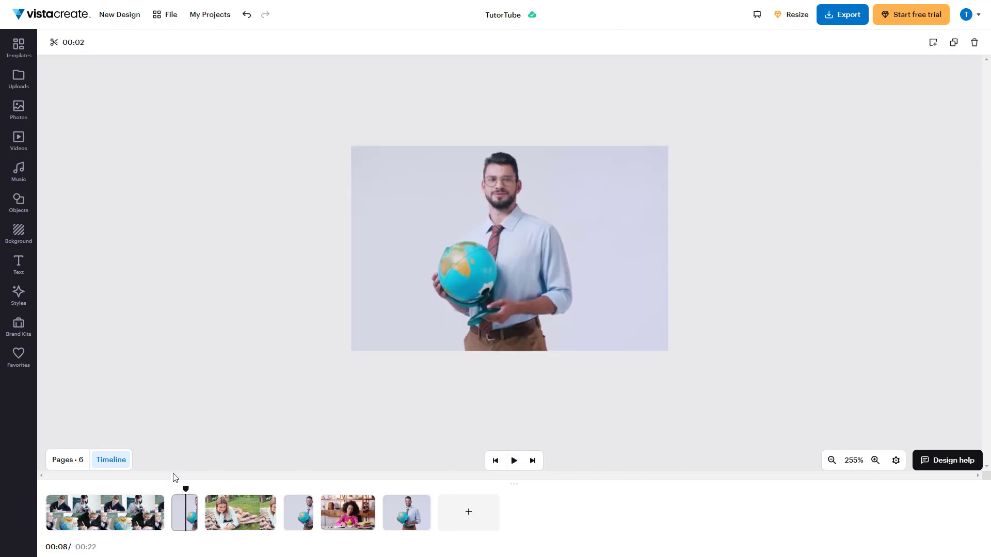
Apply a Move animation from the left to the upper-left clip on the four-clip opening page.
{"action": "left_click", "coordinate": [66, 518]}
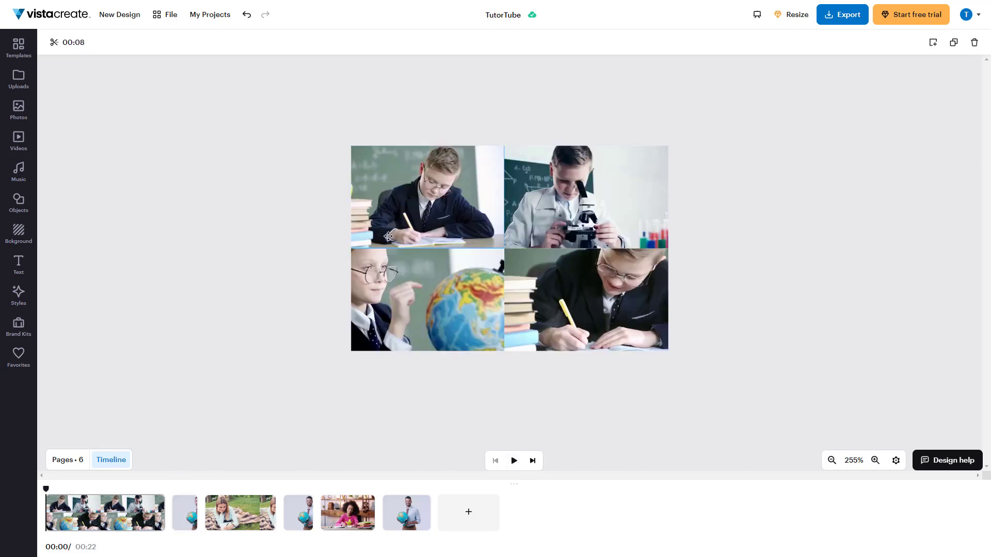
{"action": "left_click", "coordinate": [418, 211]}
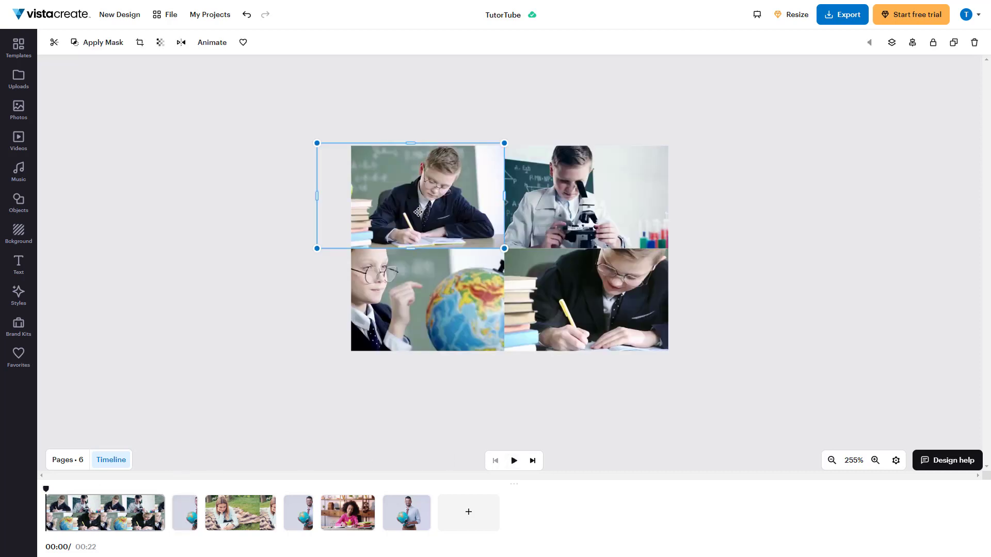
{"action": "left_click", "coordinate": [210, 43]}
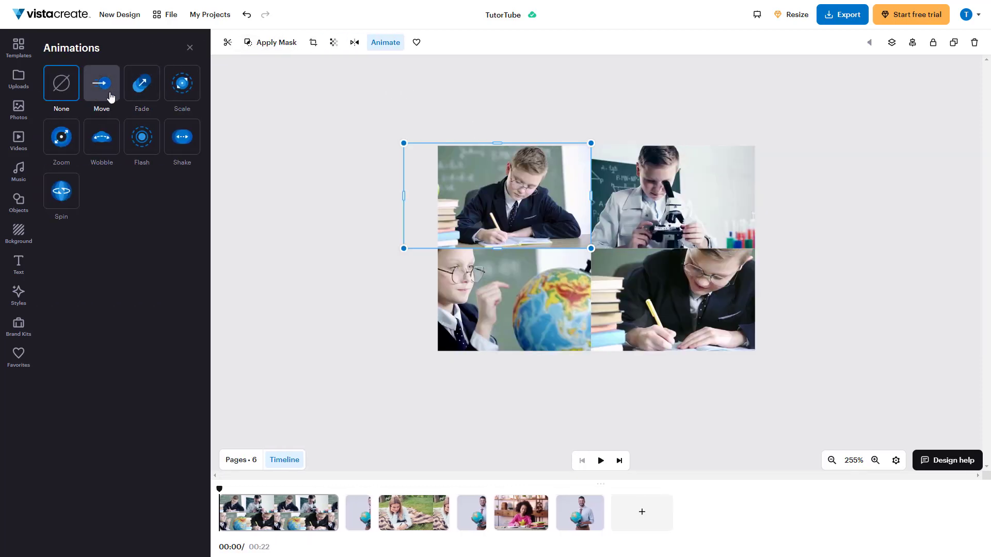
{"action": "left_click", "coordinate": [110, 96]}
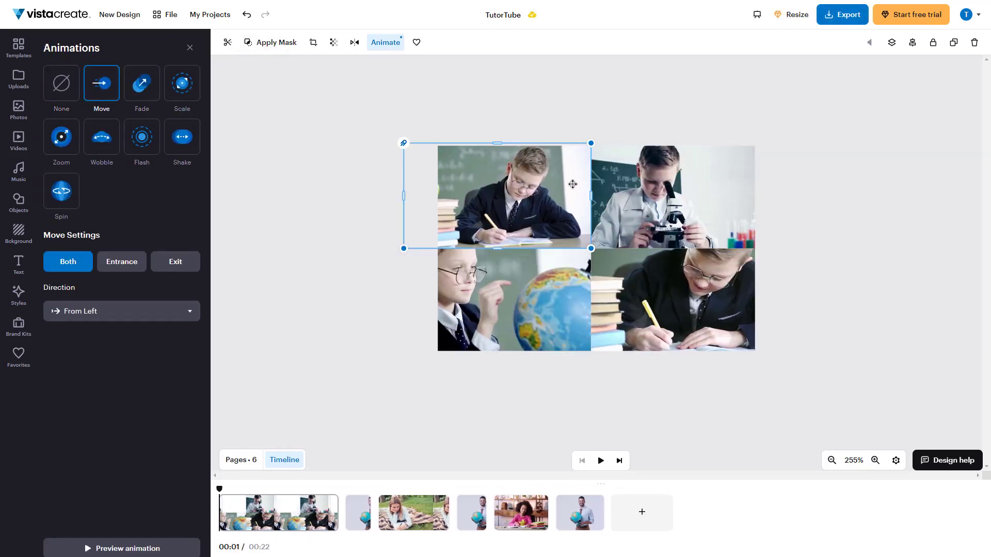
Apply a Move animation to the upper-right microscope clip and set its direction to From Right.
{"action": "left_click", "coordinate": [660, 184]}
{"action": "left_click", "coordinate": [105, 92]}
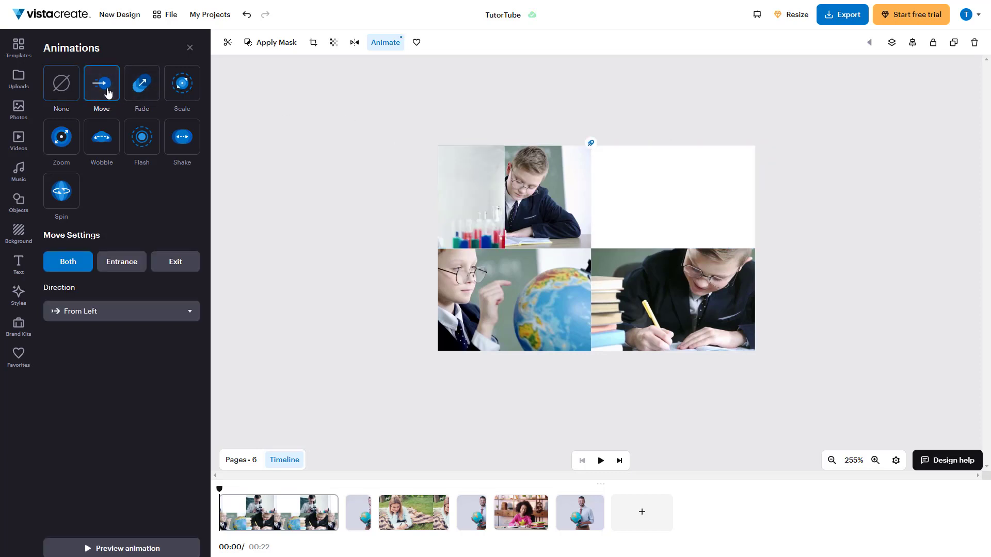
{"action": "left_click", "coordinate": [129, 308]}
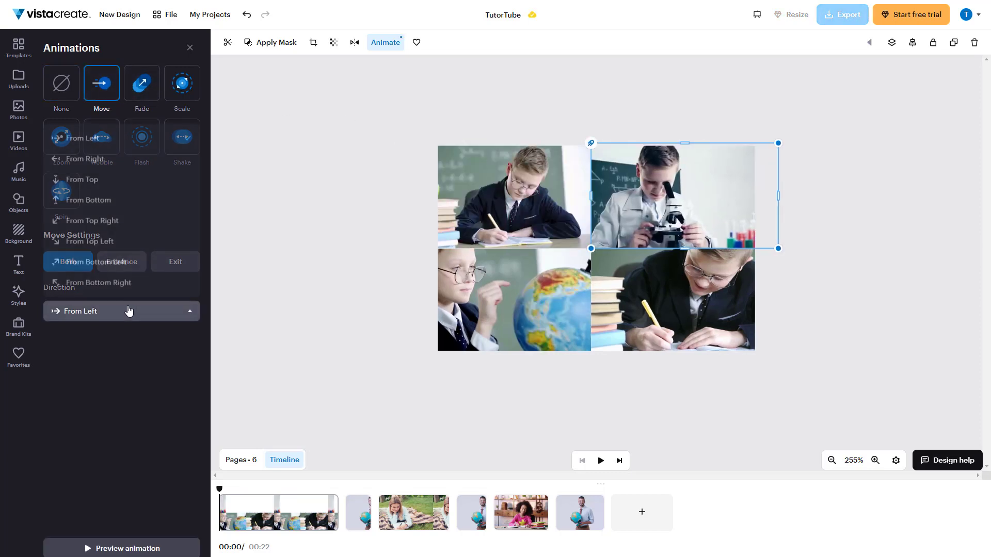
{"action": "left_click", "coordinate": [102, 163]}
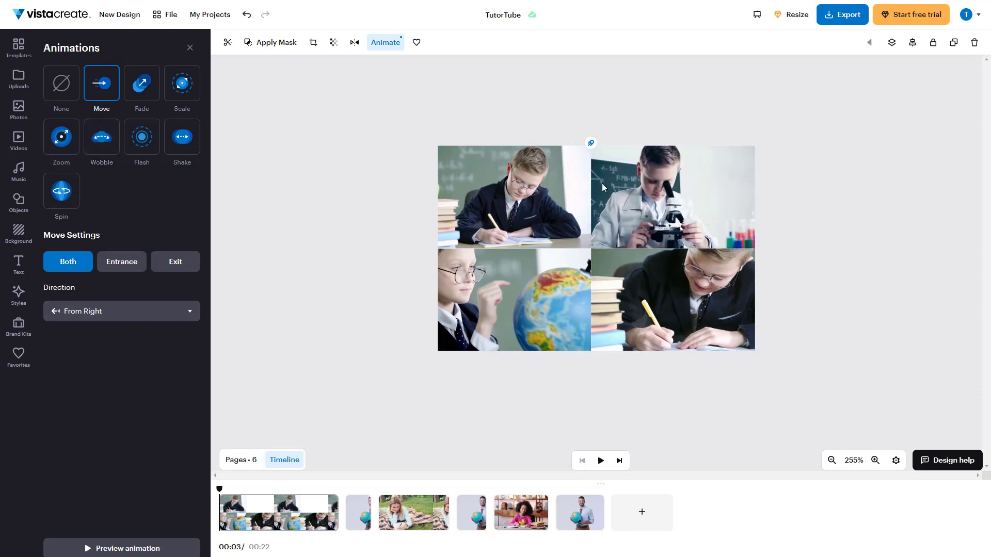
{"action": "left_click", "coordinate": [190, 50]}
Apply a Move animation to the lower-left globe clip and set its direction to From Bottom Left.
{"action": "left_click", "coordinate": [495, 240]}
{"action": "left_click", "coordinate": [490, 281]}
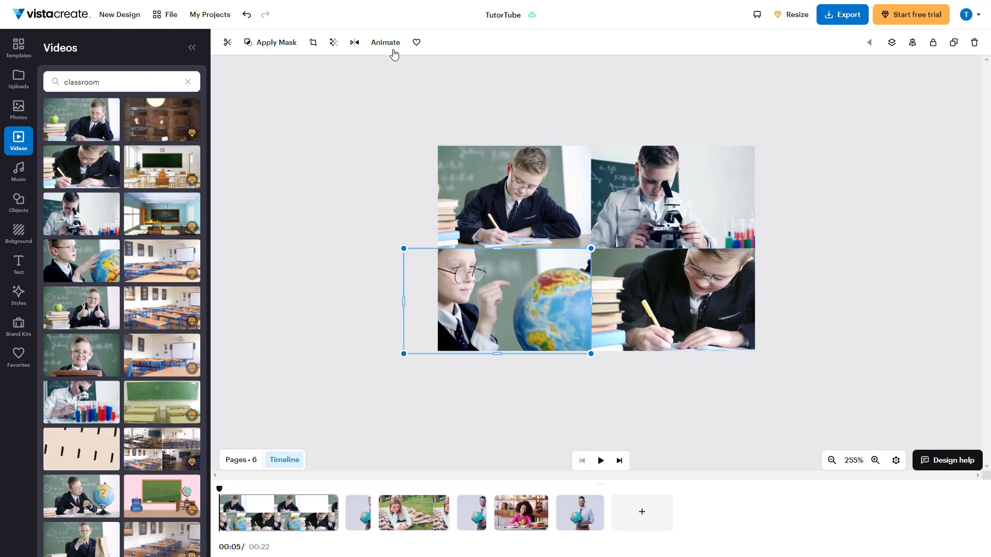
{"action": "left_click", "coordinate": [667, 178]}
{"action": "left_click", "coordinate": [532, 206]}
{"action": "left_click", "coordinate": [510, 327]}
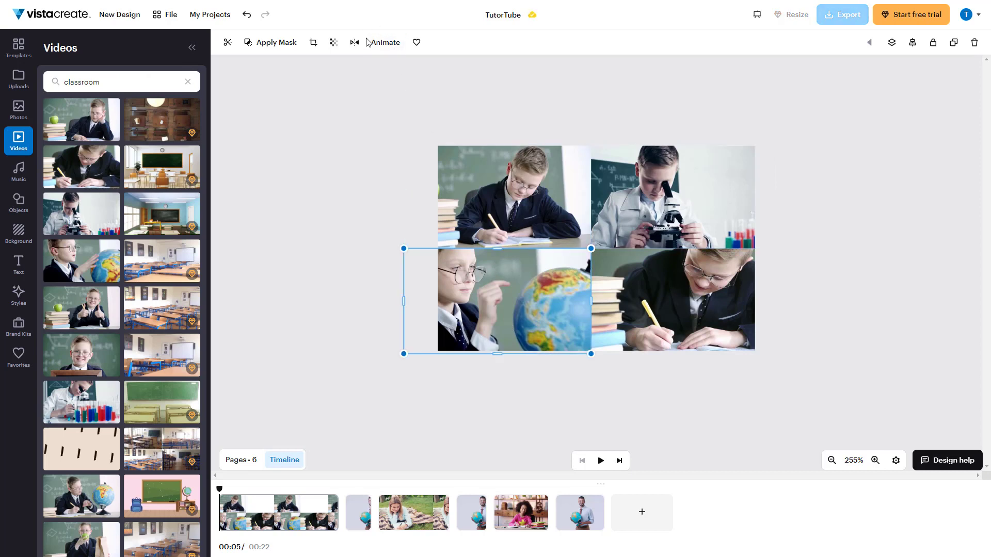
{"action": "left_click", "coordinate": [377, 43]}
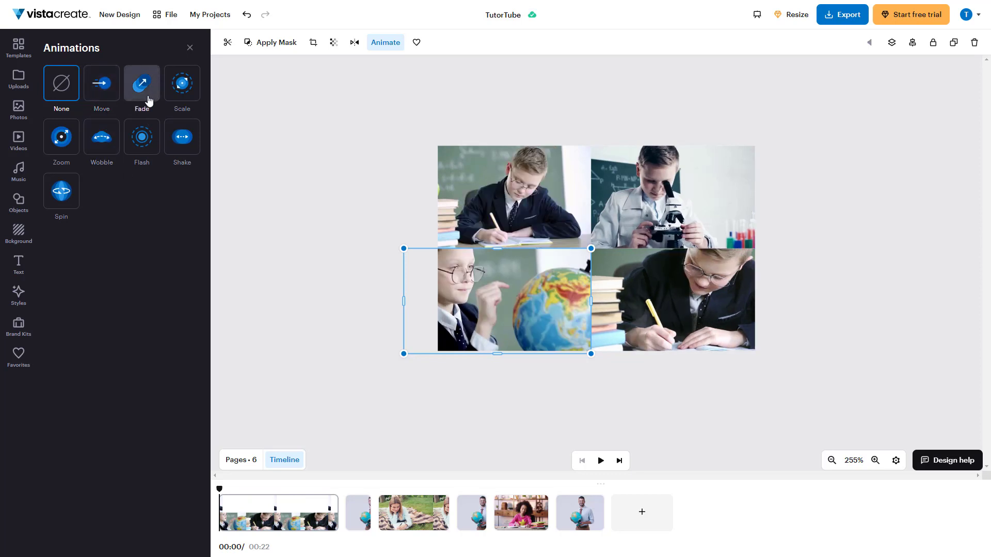
{"action": "left_click", "coordinate": [104, 93]}
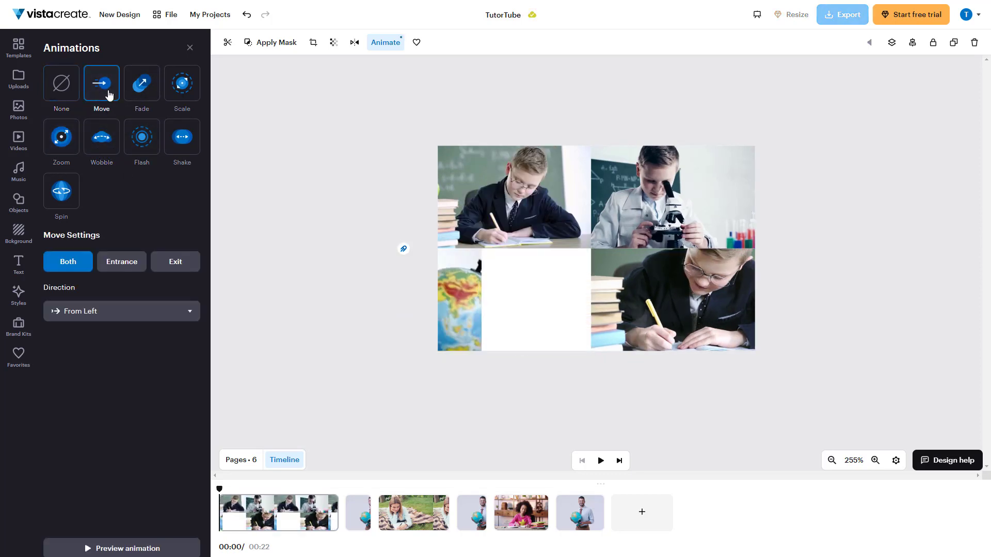
{"action": "left_click", "coordinate": [106, 316]}
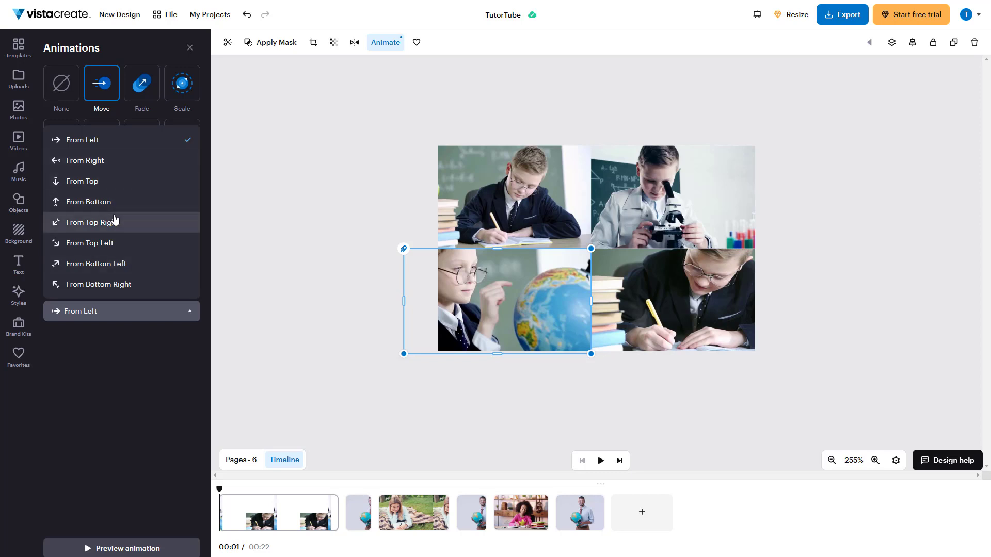
{"action": "left_click", "coordinate": [131, 270]}
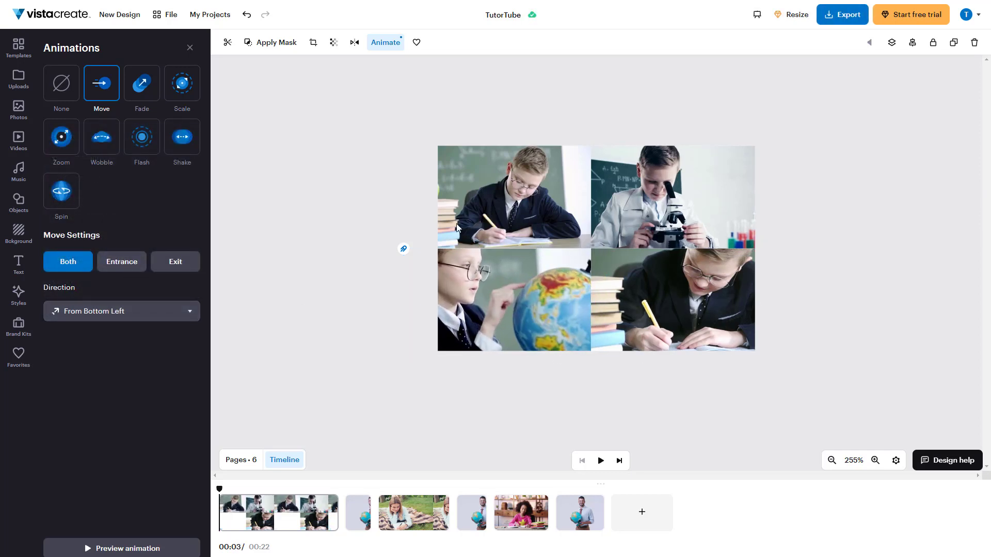
{"action": "left_click", "coordinate": [190, 47]}
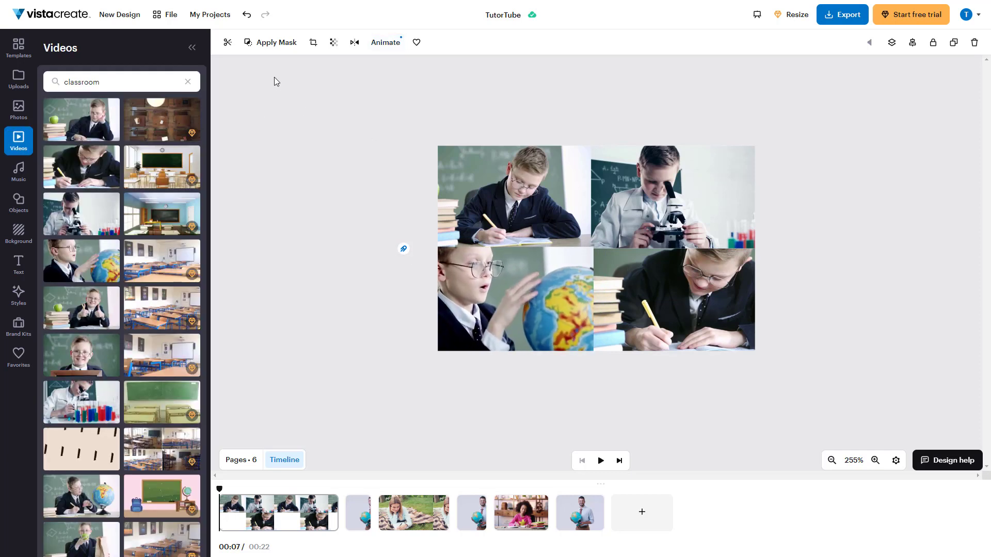
Apply a Move animation to the lower-right writing clip and set its direction to From Bottom Right.
{"action": "left_click", "coordinate": [711, 287]}
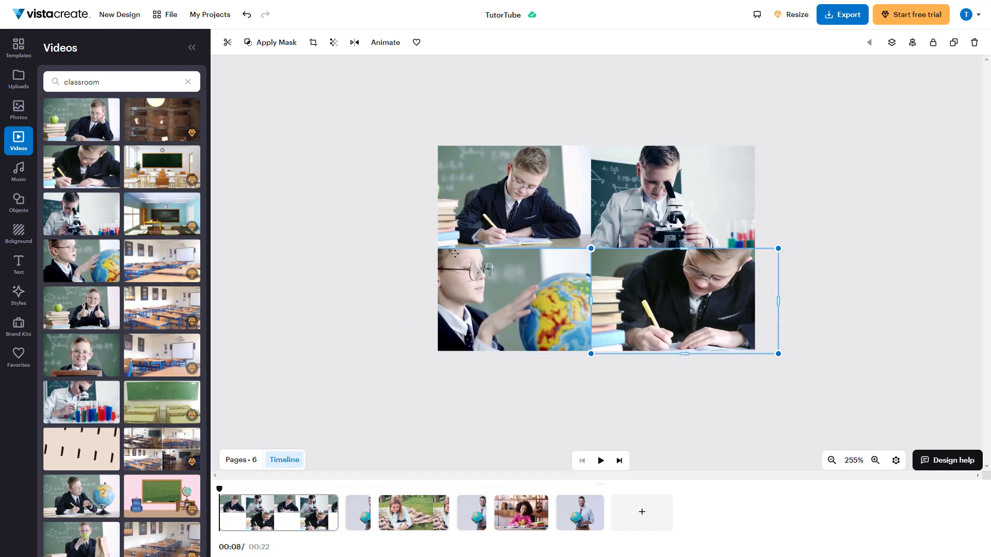
{"action": "left_click", "coordinate": [395, 48]}
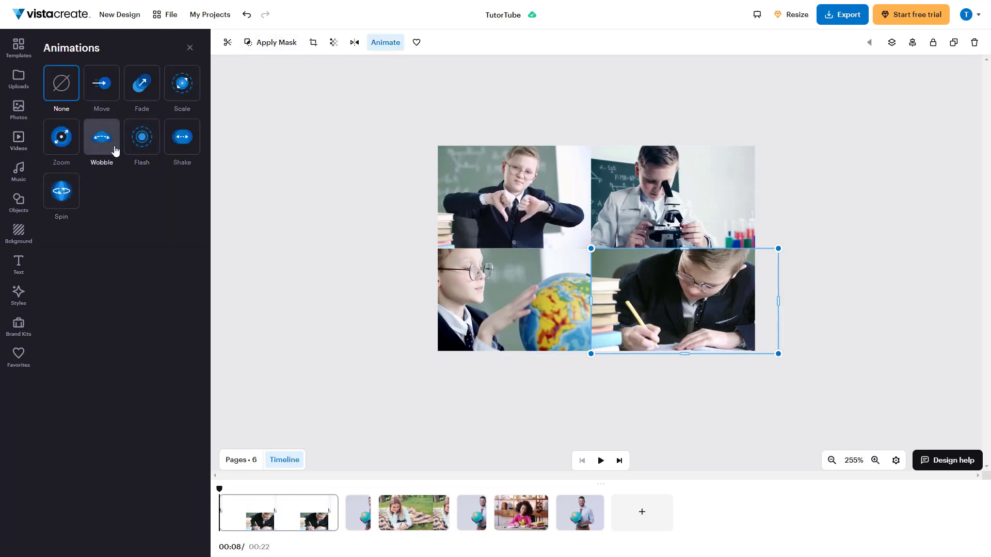
{"action": "left_click", "coordinate": [105, 91]}
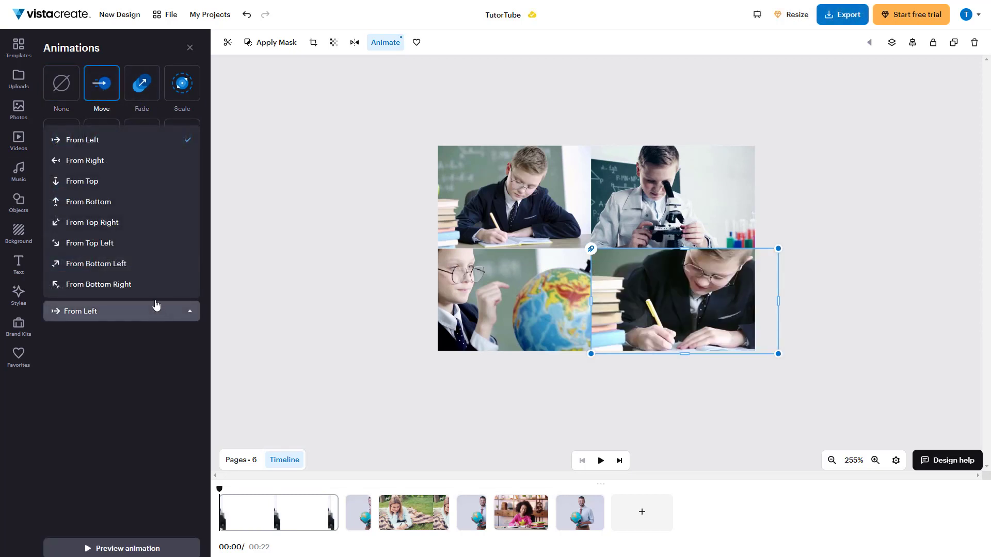
{"action": "left_click", "coordinate": [147, 286]}
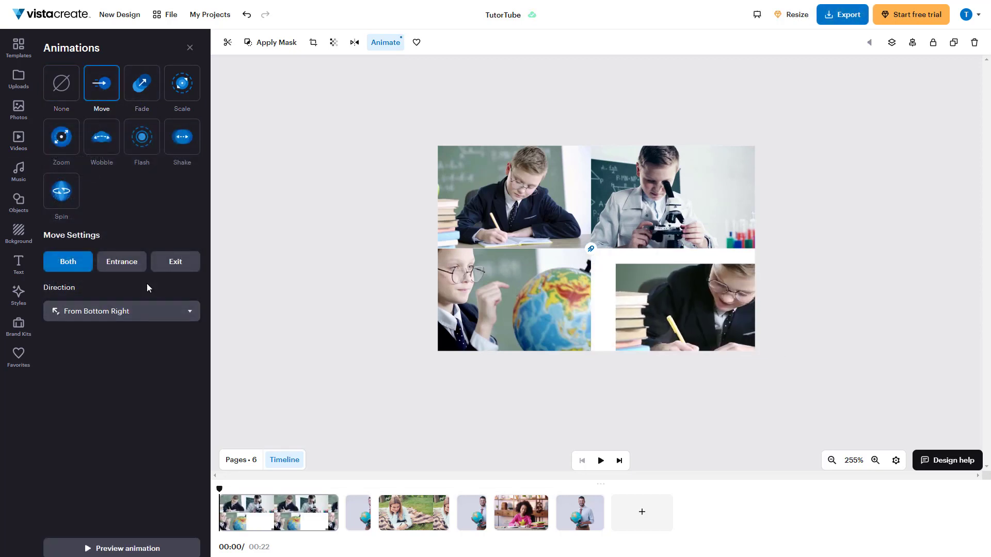
{"action": "left_click", "coordinate": [189, 47]}
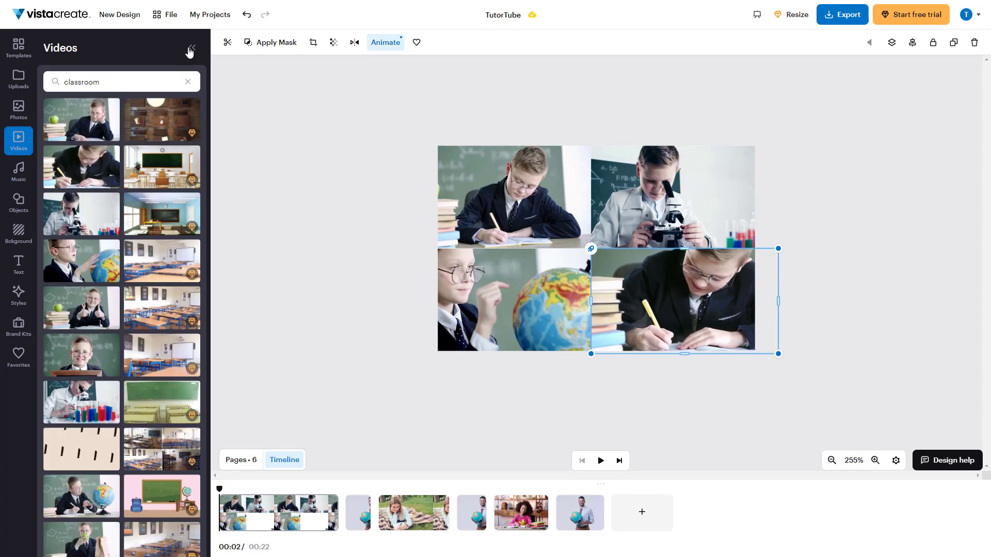
Play the project from the opening page to review the clip animations, and pause on the picnic-blanket page.
{"action": "left_click", "coordinate": [601, 461]}
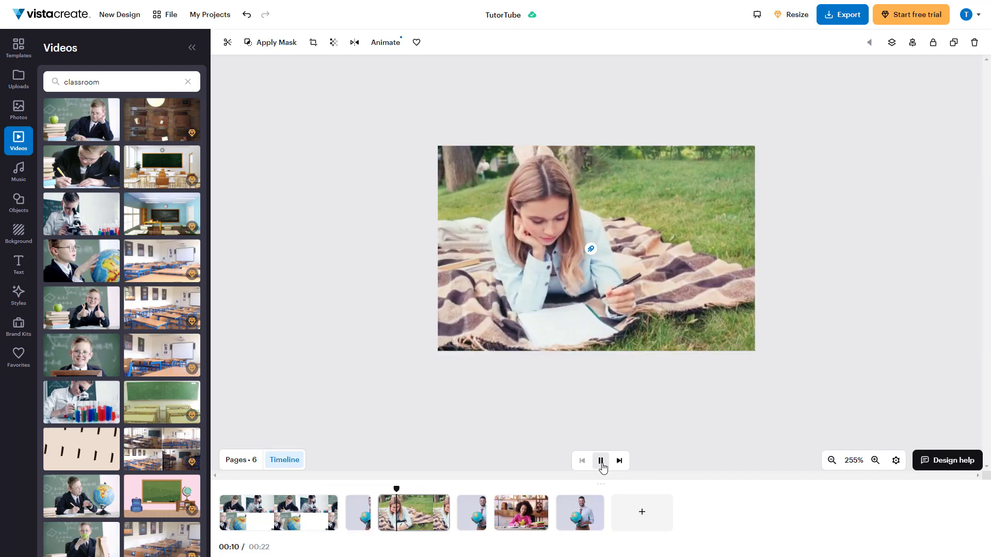
{"action": "left_click", "coordinate": [601, 463]}
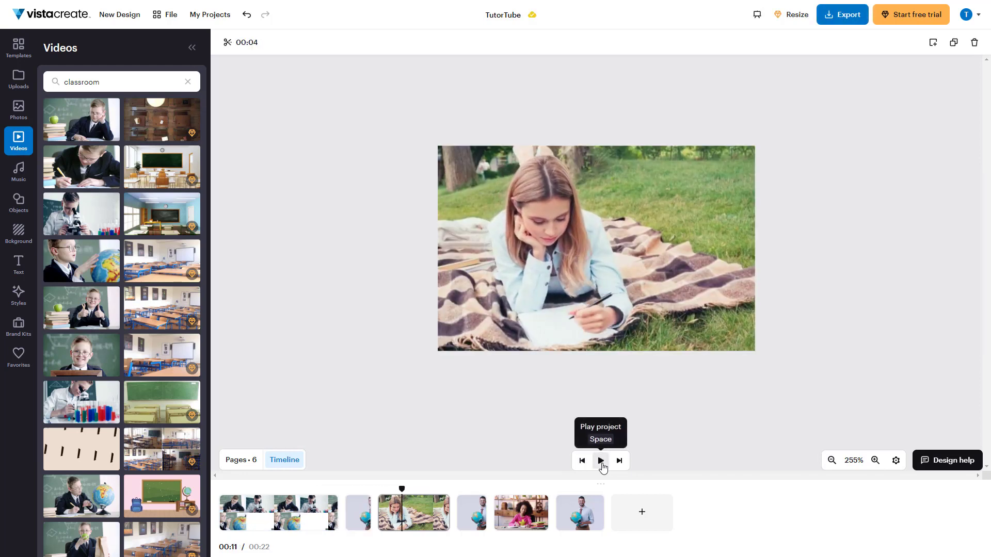